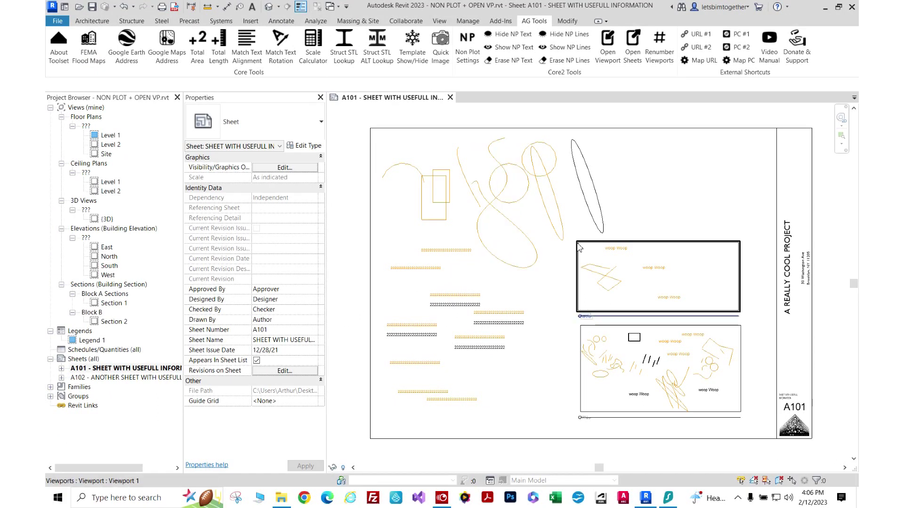
- Inspect a sketched detail line and two text notes on sheet A101 to check their styles
{"action": "scroll", "coordinate": [592, 262], "scroll_direction": "up", "scroll_amount": 2}
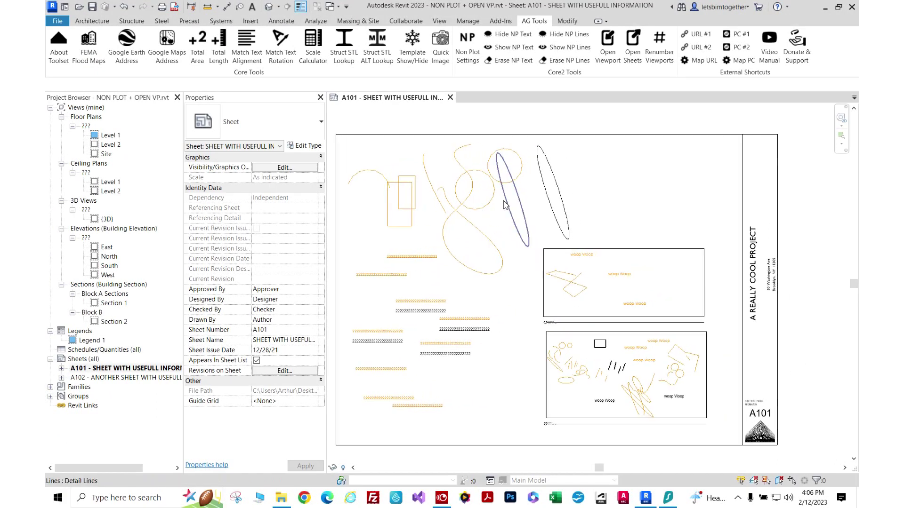
{"action": "scroll", "coordinate": [541, 226], "scroll_direction": "down", "scroll_amount": 2}
{"action": "scroll", "coordinate": [497, 188], "scroll_direction": "up", "scroll_amount": 2}
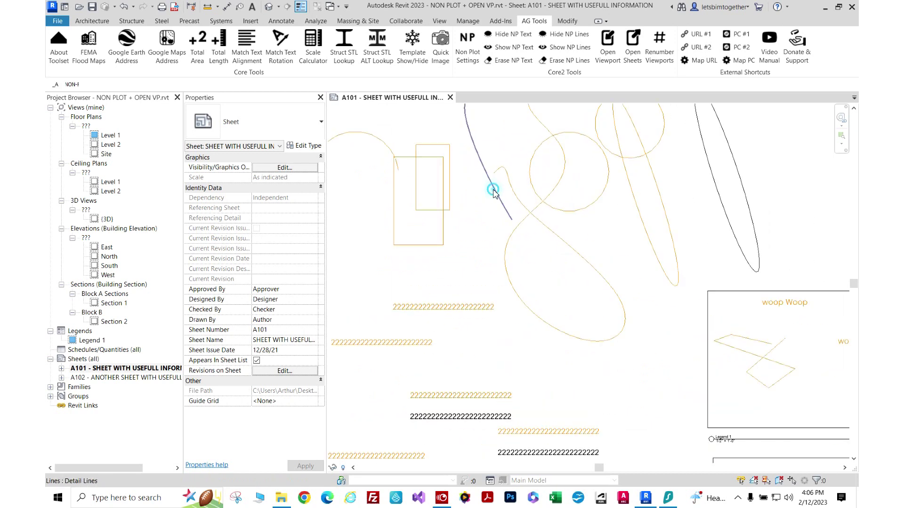
{"action": "left_click", "coordinate": [494, 192]}
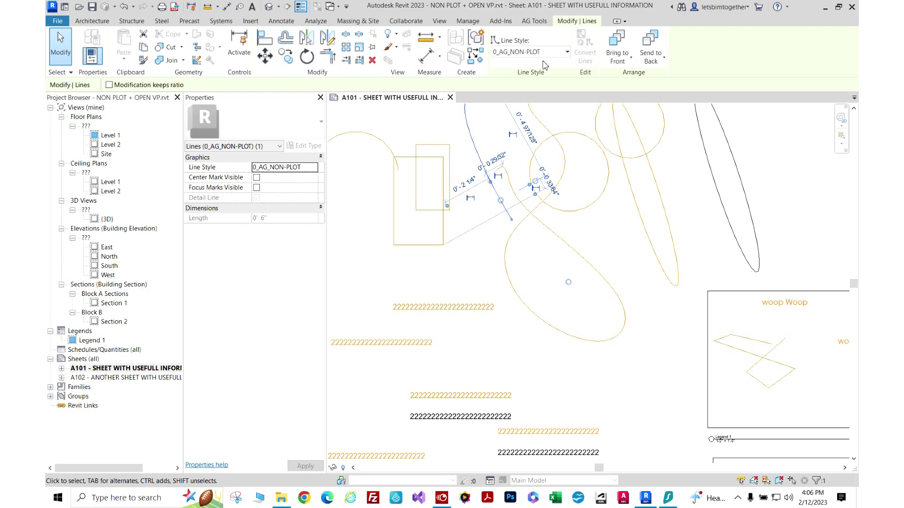
{"action": "scroll", "coordinate": [546, 174], "scroll_direction": "down", "scroll_amount": 3}
{"action": "key", "text": "Escape"}
{"action": "left_click", "coordinate": [489, 249]}
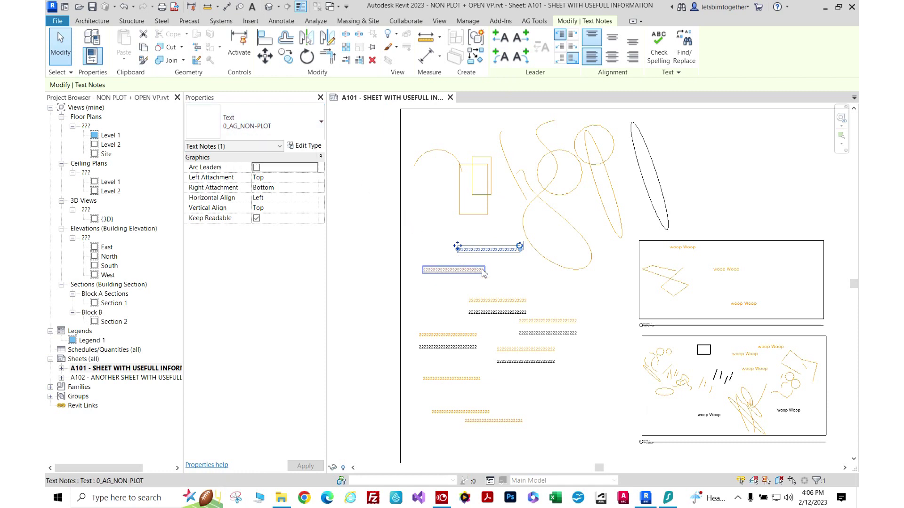
{"action": "key", "text": "Escape"}
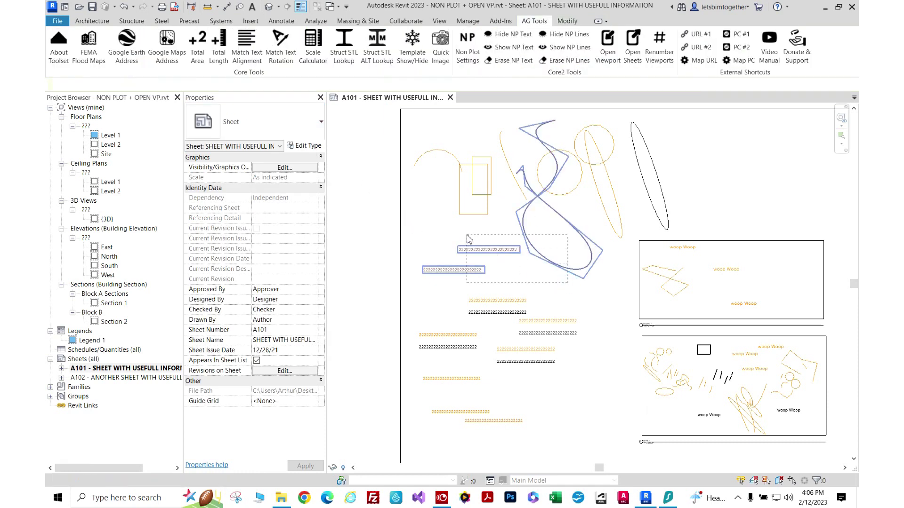
{"action": "left_click", "coordinate": [526, 301]}
{"action": "key", "text": "Escape"}
- Compare the sketched detail curve with the orange and black text notes, then recentre sheet A101
{"action": "middle_click_drag", "start_coordinate": [548, 279], "coordinate": [519, 281]}
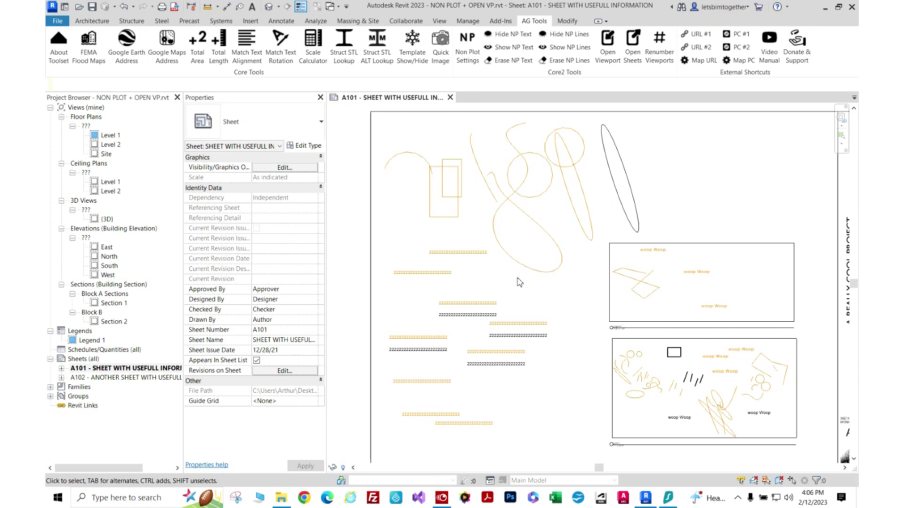
{"action": "scroll", "coordinate": [521, 249], "scroll_direction": "down", "scroll_amount": 2}
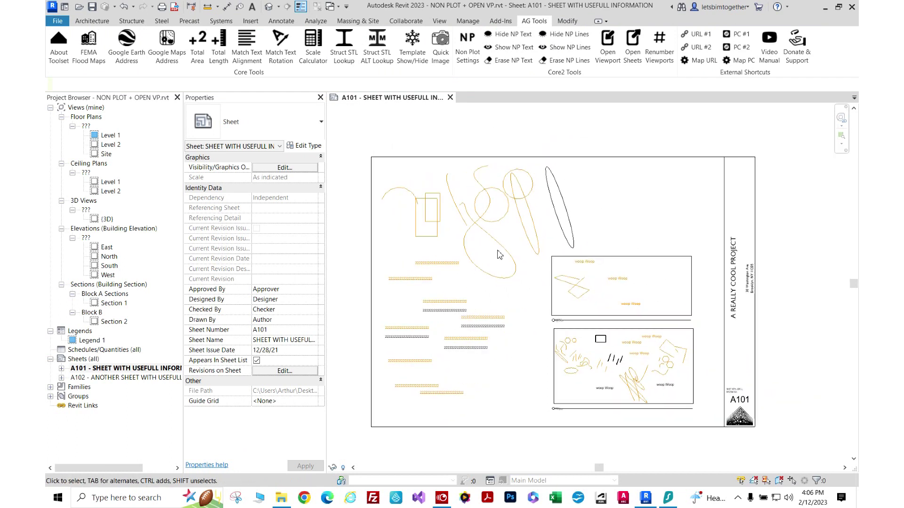
{"action": "scroll", "coordinate": [497, 263], "scroll_direction": "up", "scroll_amount": 2}
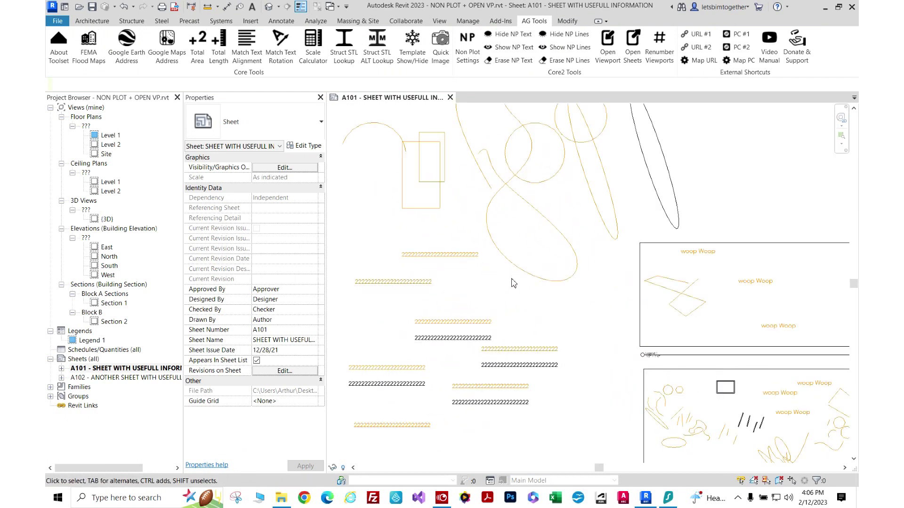
{"action": "left_click", "coordinate": [493, 238]}
{"action": "left_click", "coordinate": [499, 252]}
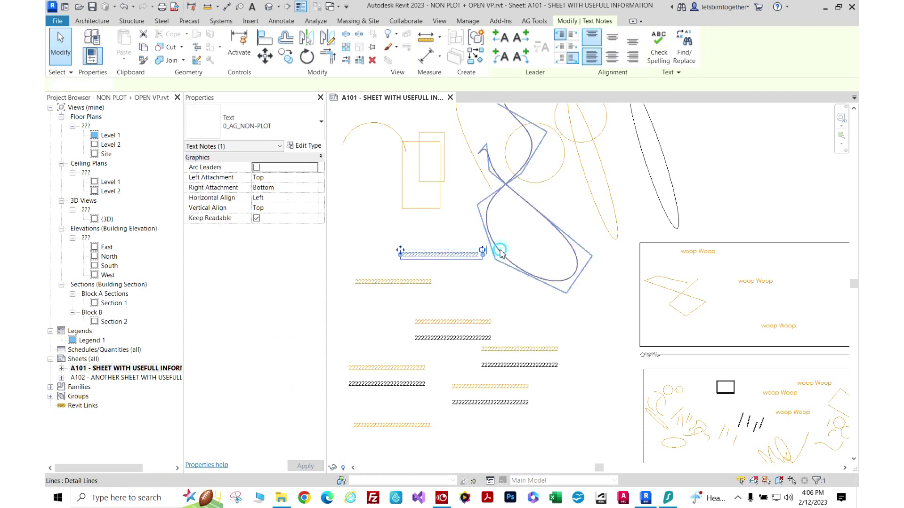
{"action": "left_click", "coordinate": [491, 245]}
{"action": "left_click", "coordinate": [501, 287]}
{"action": "left_click", "coordinate": [453, 254]}
{"action": "left_click", "coordinate": [460, 263]}
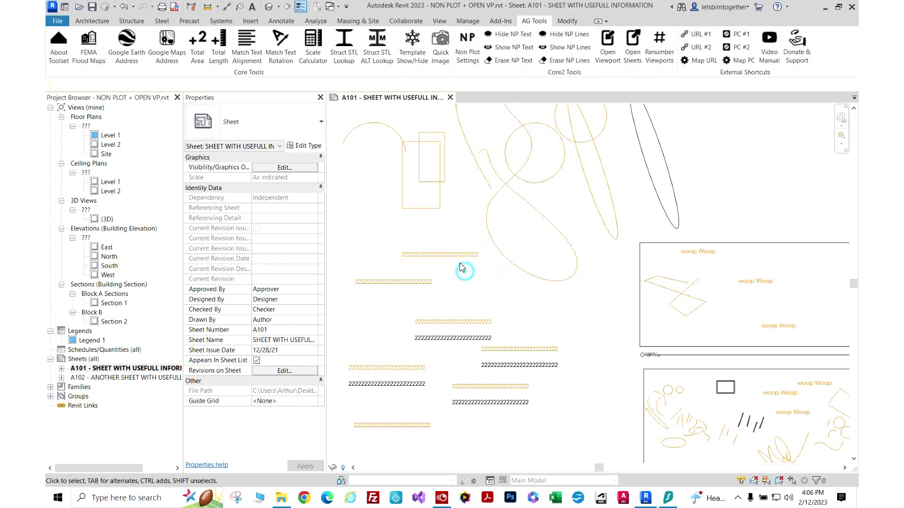
{"action": "left_click", "coordinate": [425, 256]}
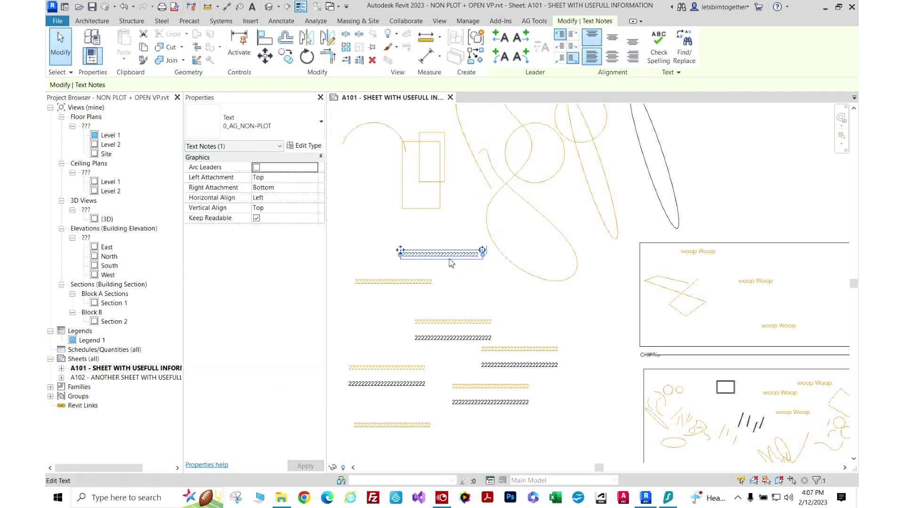
{"action": "left_click", "coordinate": [480, 292]}
{"action": "scroll", "coordinate": [429, 344], "scroll_direction": "up", "scroll_amount": 4}
{"action": "left_click", "coordinate": [436, 325]}
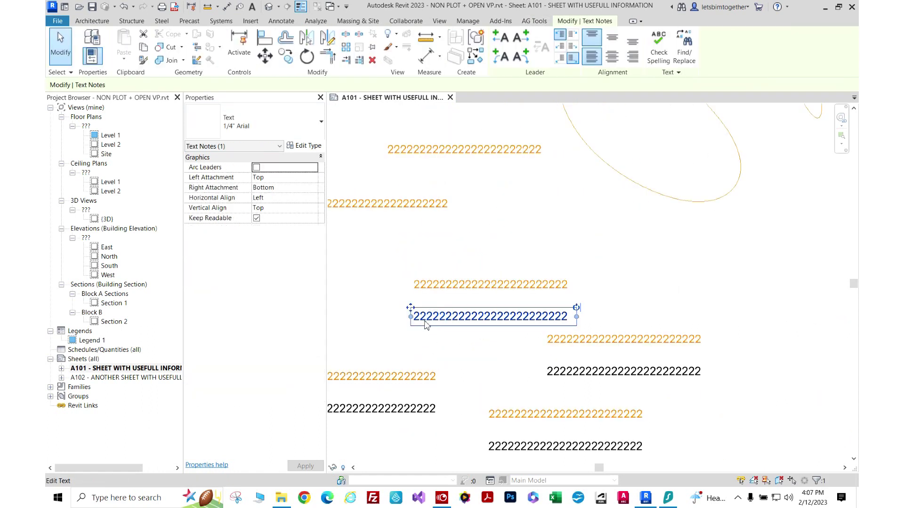
{"action": "left_click", "coordinate": [432, 252]}
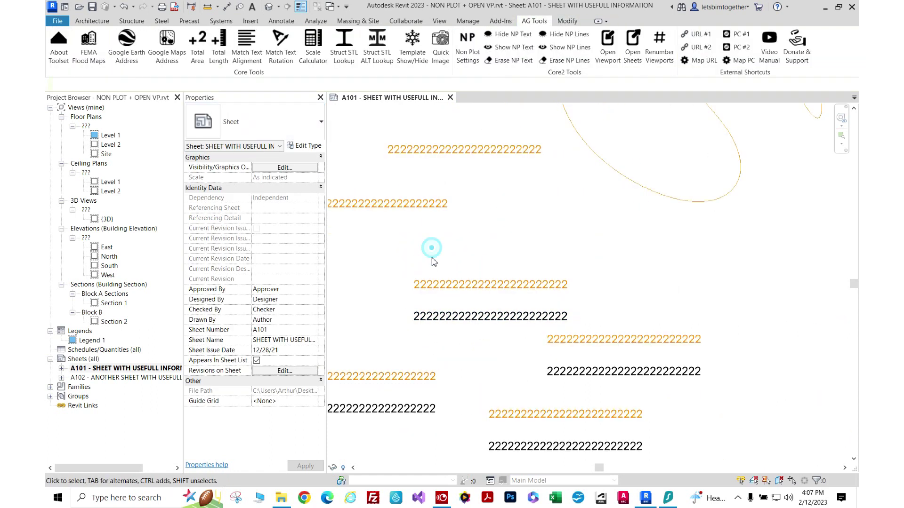
{"action": "scroll", "coordinate": [431, 257], "scroll_direction": "down", "scroll_amount": 5}
{"action": "middle_click_drag", "start_coordinate": [550, 278], "coordinate": [532, 307]}
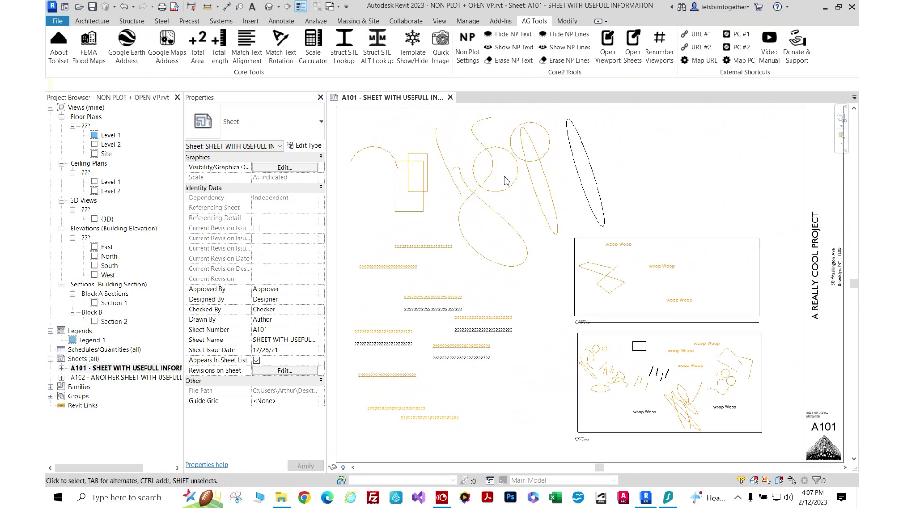
{"action": "scroll", "coordinate": [507, 181], "scroll_direction": "down", "scroll_amount": 2}
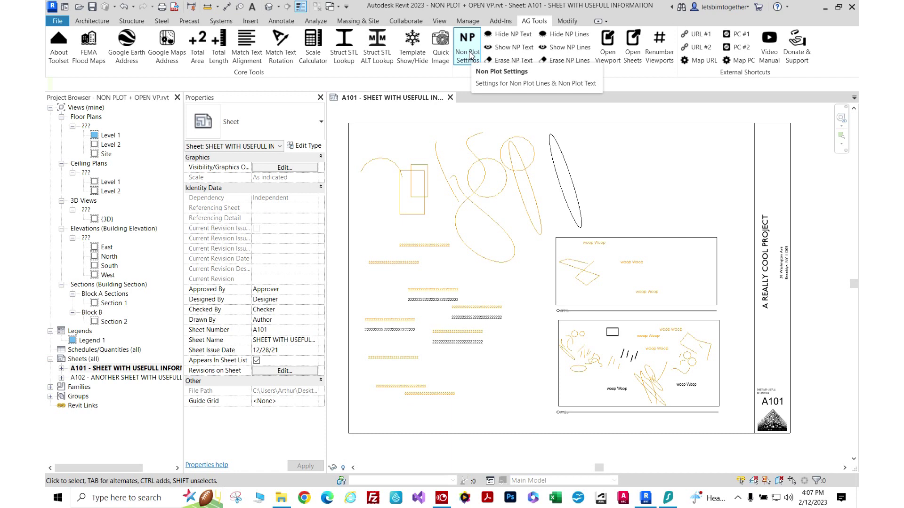
- Confirm 0_AG_NON-PLOT as both text and line style names and update the non-plot settings
{"action": "left_click", "coordinate": [470, 55]}
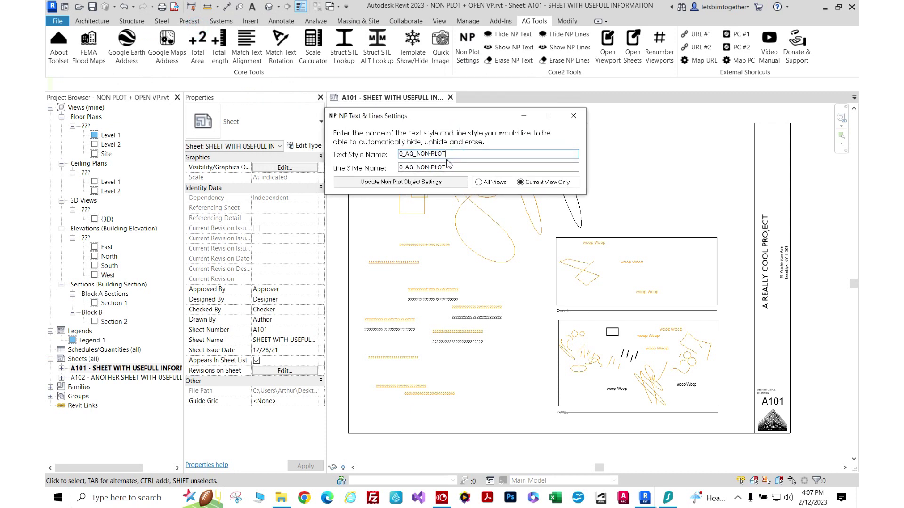
{"action": "double_click", "coordinate": [439, 157]}
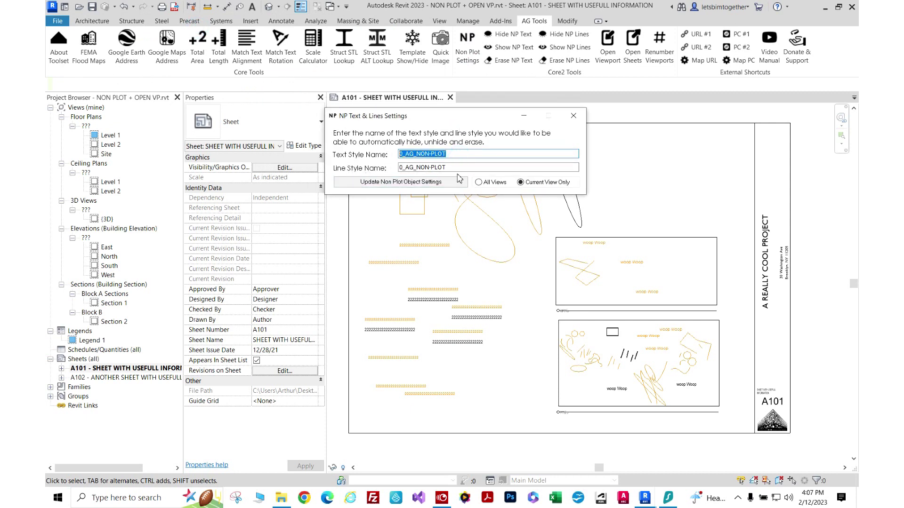
{"action": "key", "text": "Tab"}
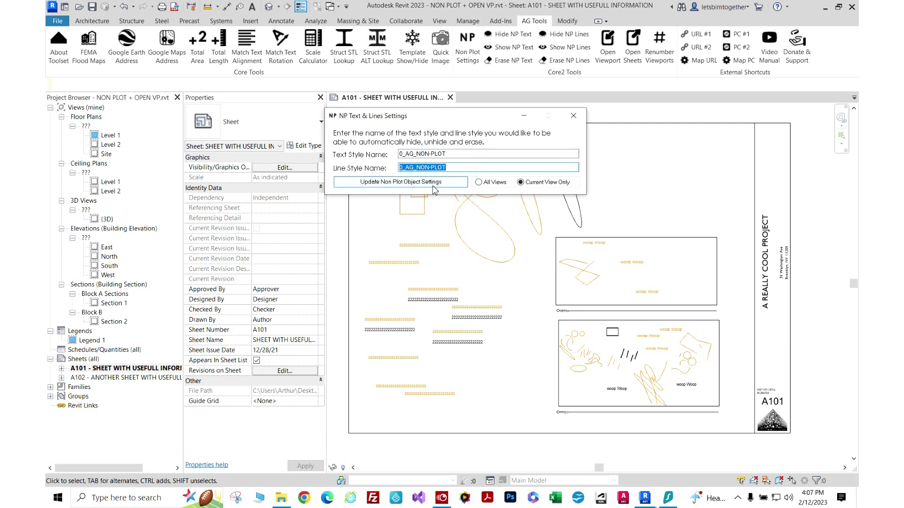
{"action": "left_click", "coordinate": [433, 185]}
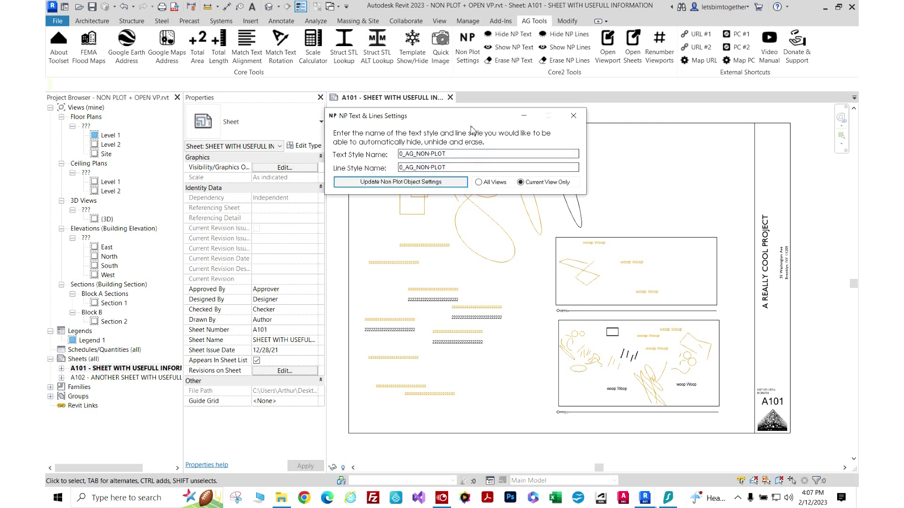
{"action": "left_click", "coordinate": [492, 182]}
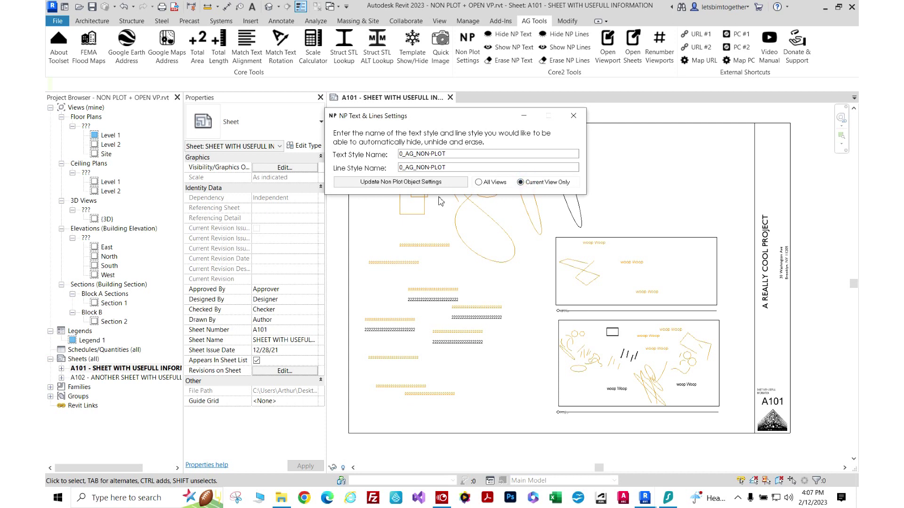
- Close NP Text & Lines Settings, then hide and reshow the orange non-plot text on A101
{"action": "left_click", "coordinate": [573, 116]}
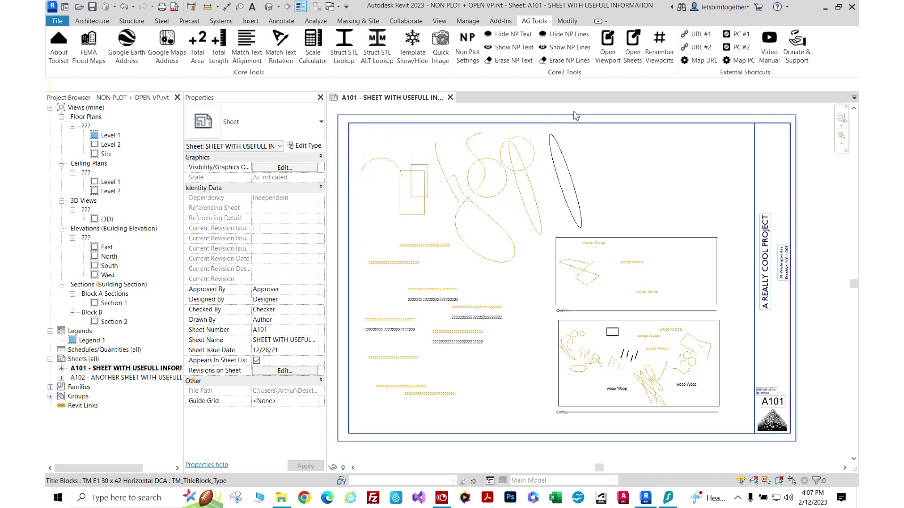
{"action": "left_click", "coordinate": [516, 40]}
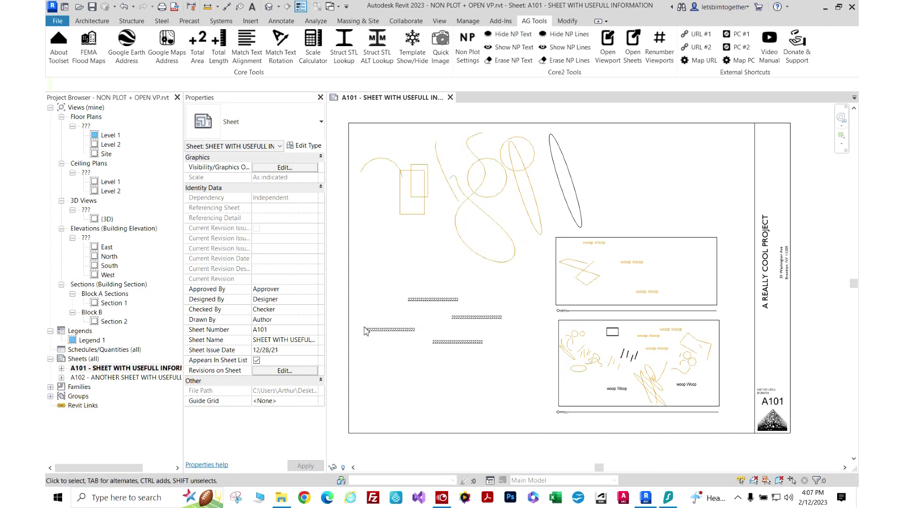
{"action": "left_click", "coordinate": [506, 49]}
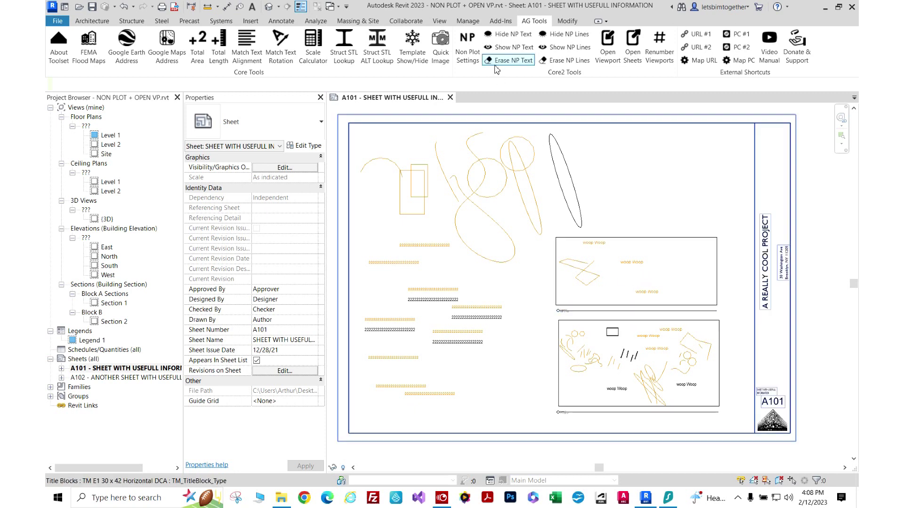
- Set non-plot settings to All Views, then hide and reshow the non-plot text
{"action": "left_click", "coordinate": [465, 61]}
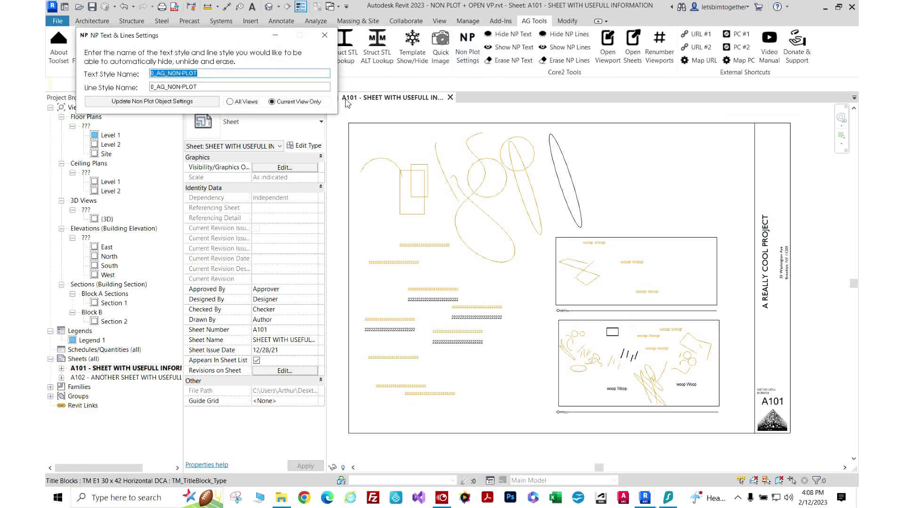
{"action": "left_click", "coordinate": [246, 102]}
{"action": "left_click", "coordinate": [182, 107]}
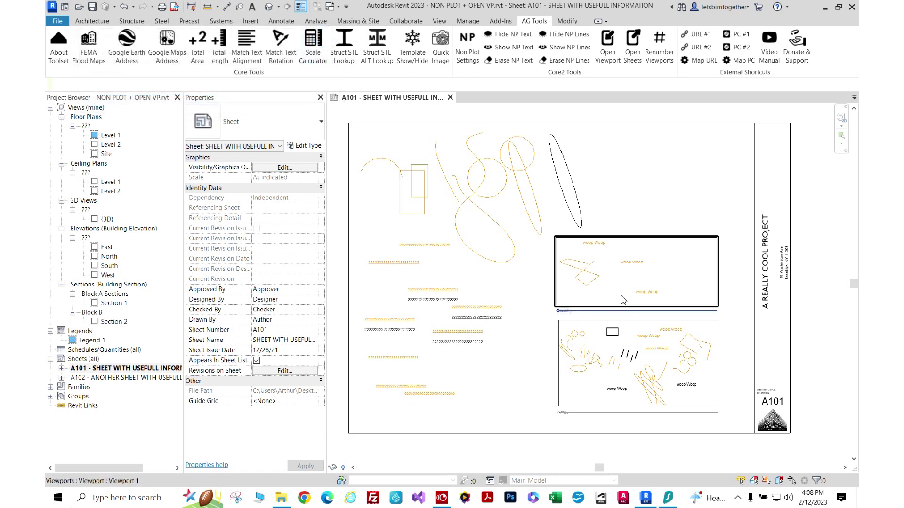
{"action": "scroll", "coordinate": [624, 300], "scroll_direction": "up", "scroll_amount": 3}
{"action": "scroll", "coordinate": [557, 210], "scroll_direction": "down", "scroll_amount": 4}
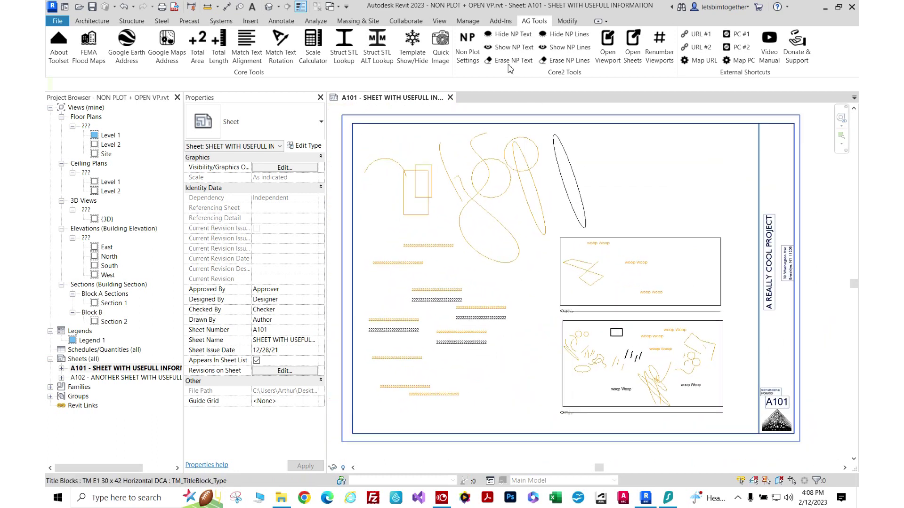
{"action": "left_click", "coordinate": [511, 38]}
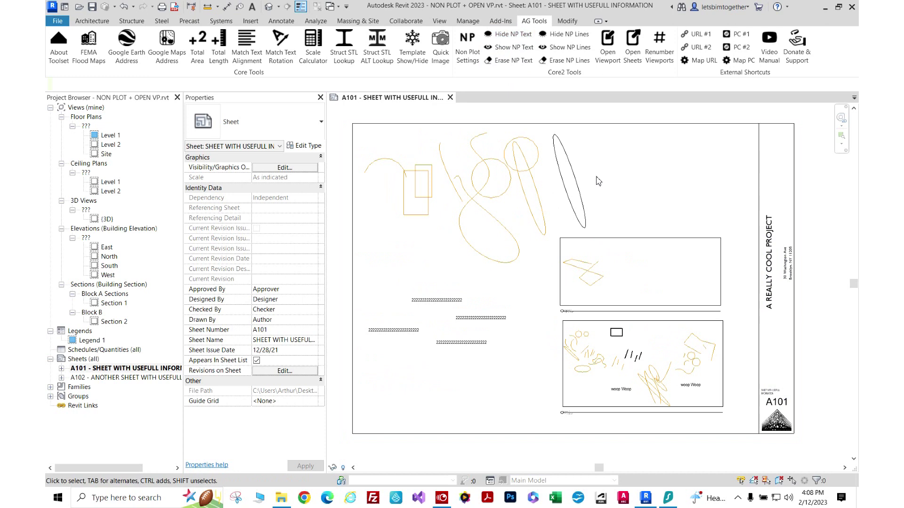
{"action": "left_click", "coordinate": [510, 47]}
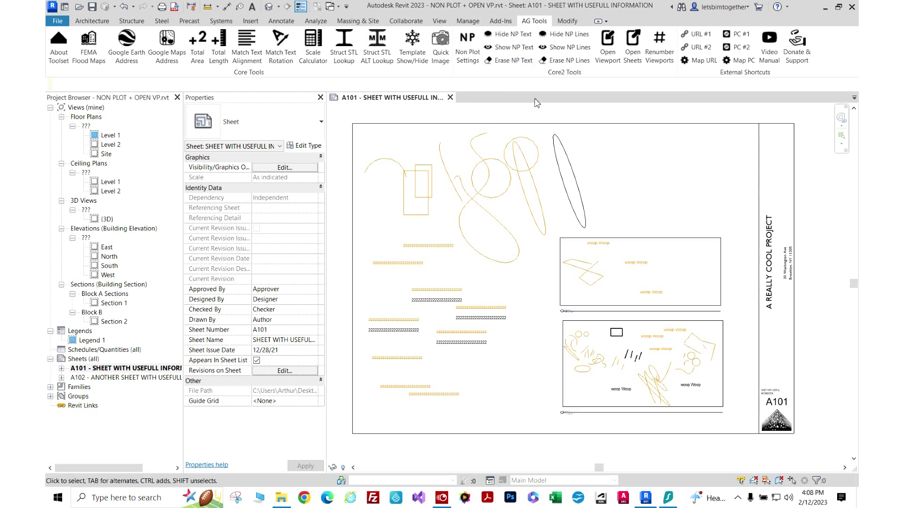
- Erase the 25 non-plot text notes, dismiss the message, and undo the erase
{"action": "left_click", "coordinate": [500, 63]}
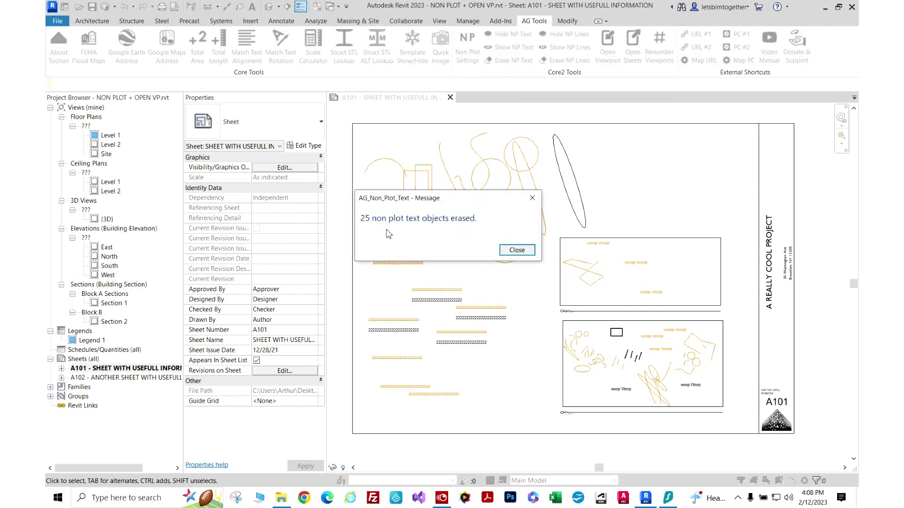
{"action": "left_click", "coordinate": [517, 250]}
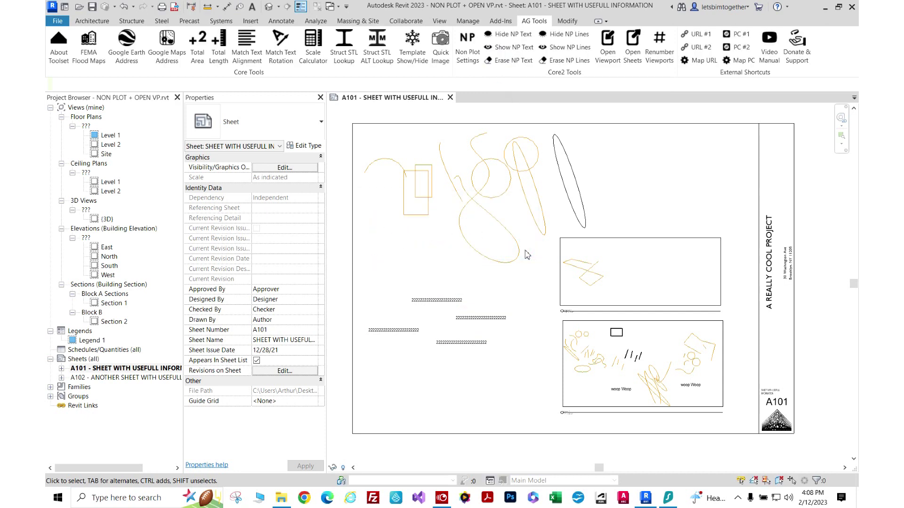
{"action": "key", "text": "ctrl+z"}
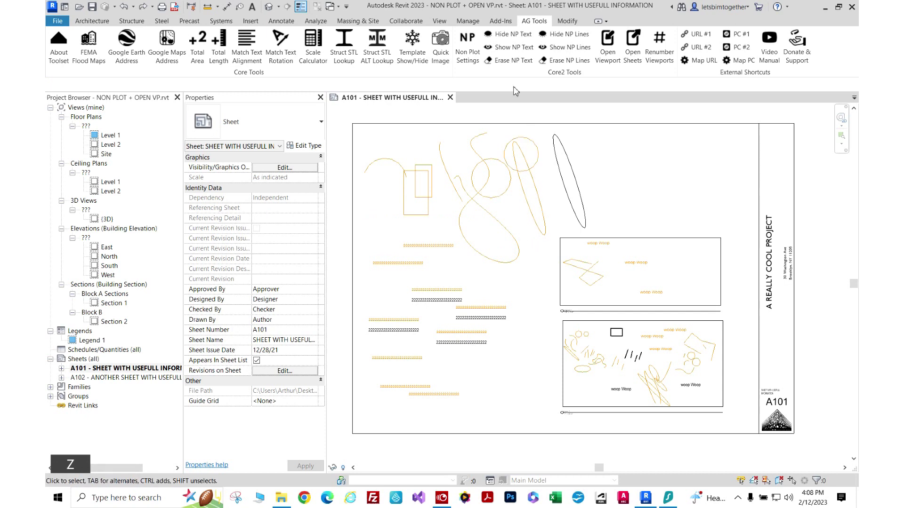
- Switch to Current View Only, erase the 13 non-plot text notes, then undo to restore them
{"action": "left_click", "coordinate": [460, 63]}
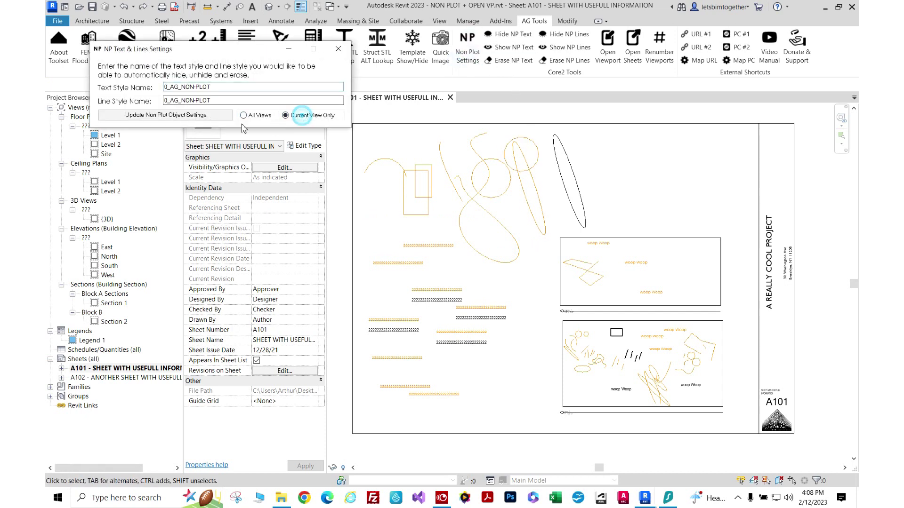
{"action": "left_click", "coordinate": [194, 118]}
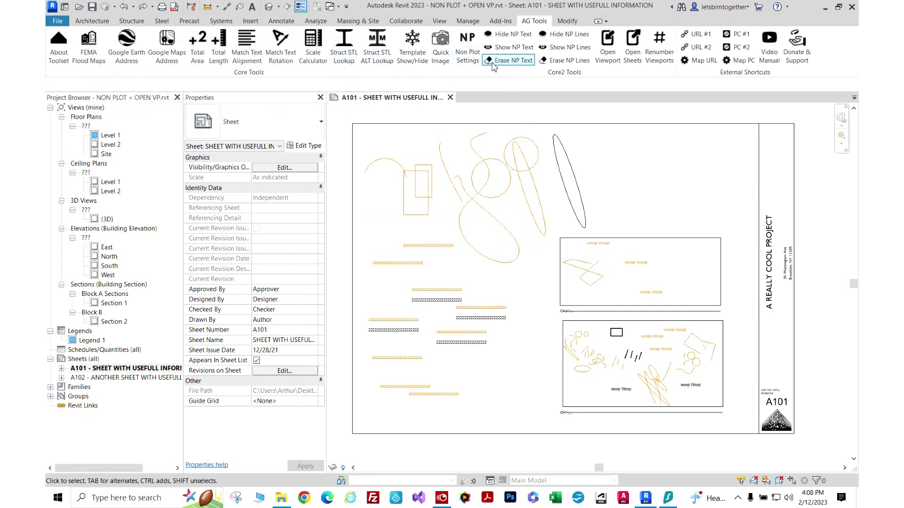
{"action": "left_click", "coordinate": [511, 60]}
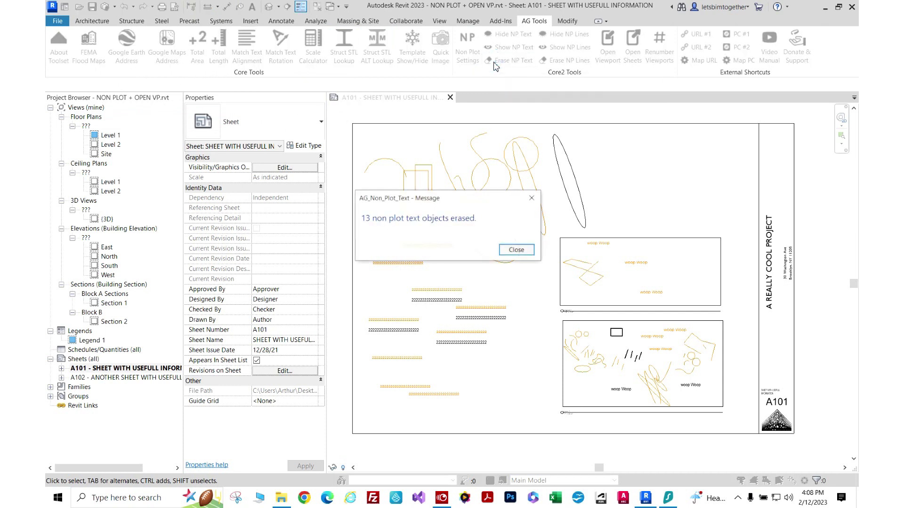
{"action": "left_click", "coordinate": [508, 249]}
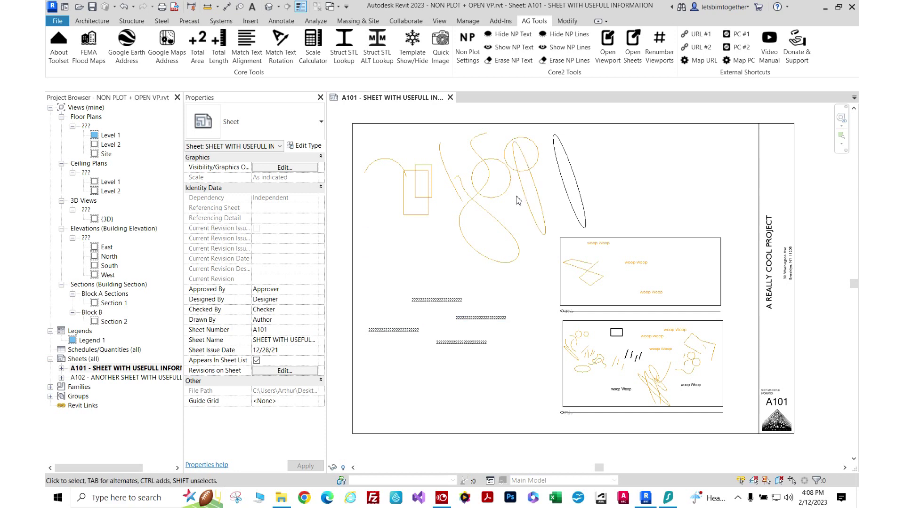
{"action": "key", "text": "ctrl+z"}
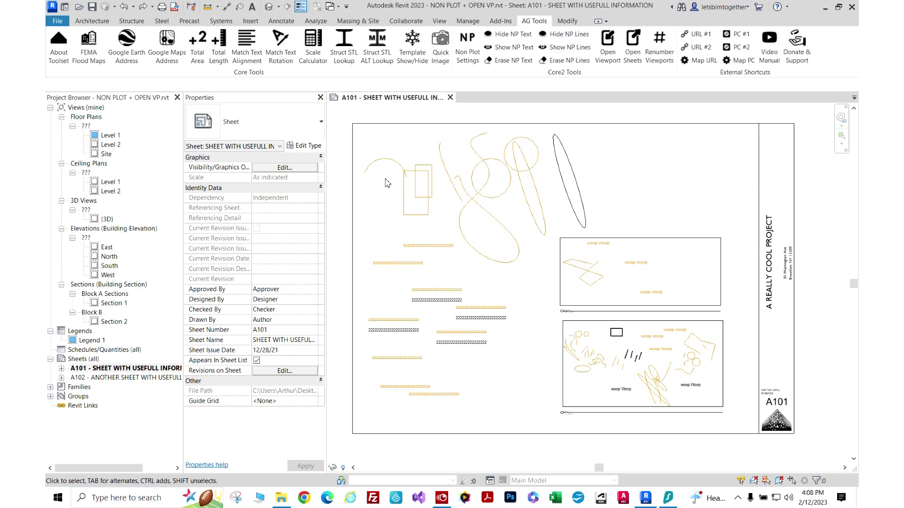
- Hide the orange non-plot lines on sheet A101, then show them again
{"action": "left_click", "coordinate": [562, 35]}
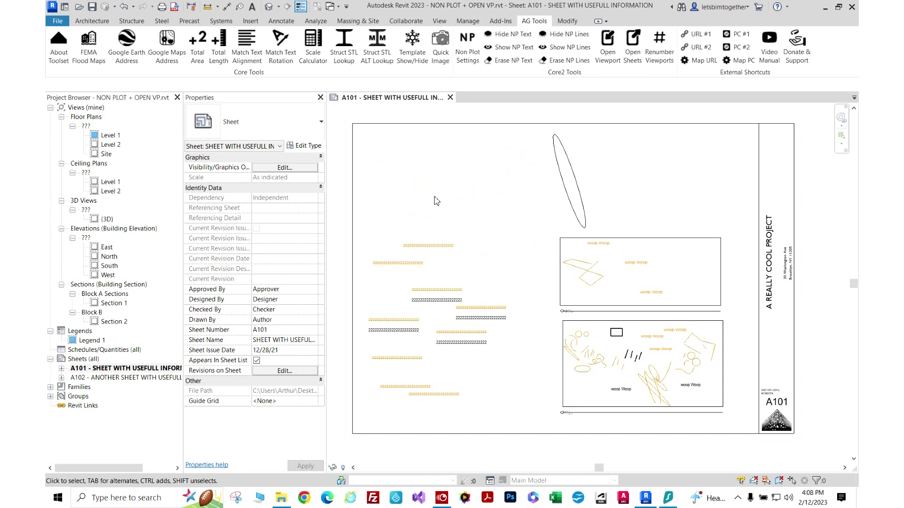
{"action": "left_click", "coordinate": [653, 359]}
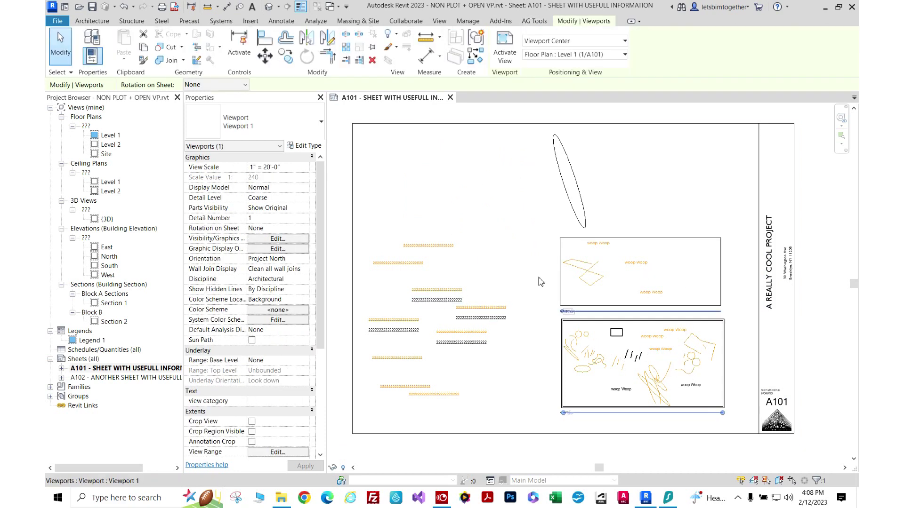
{"action": "left_click", "coordinate": [511, 227]}
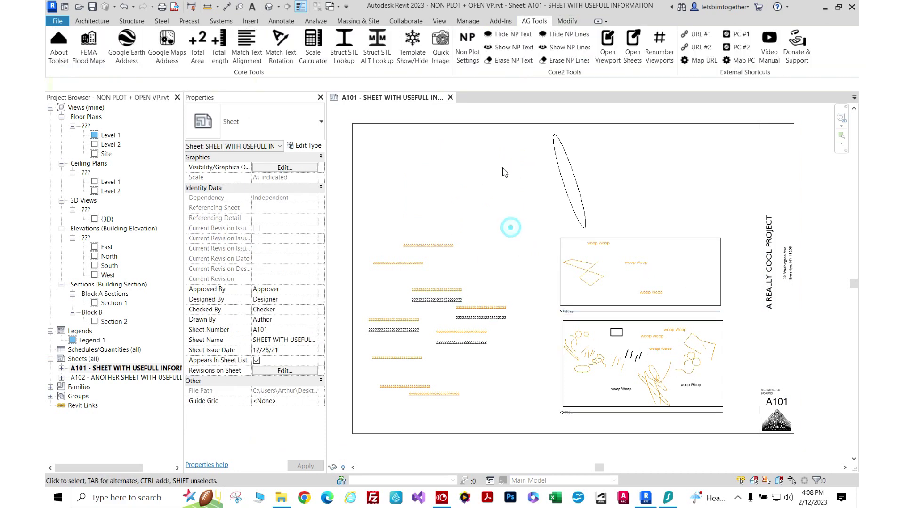
{"action": "left_click", "coordinate": [547, 48]}
- Erase the 15 non-plot lines, dismiss the message, and undo to restore them
{"action": "left_click", "coordinate": [552, 61]}
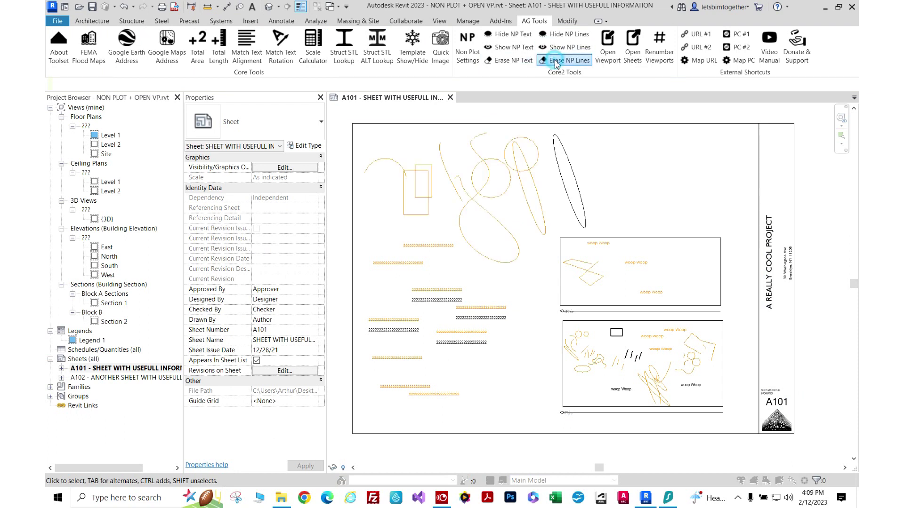
{"action": "left_click", "coordinate": [517, 251]}
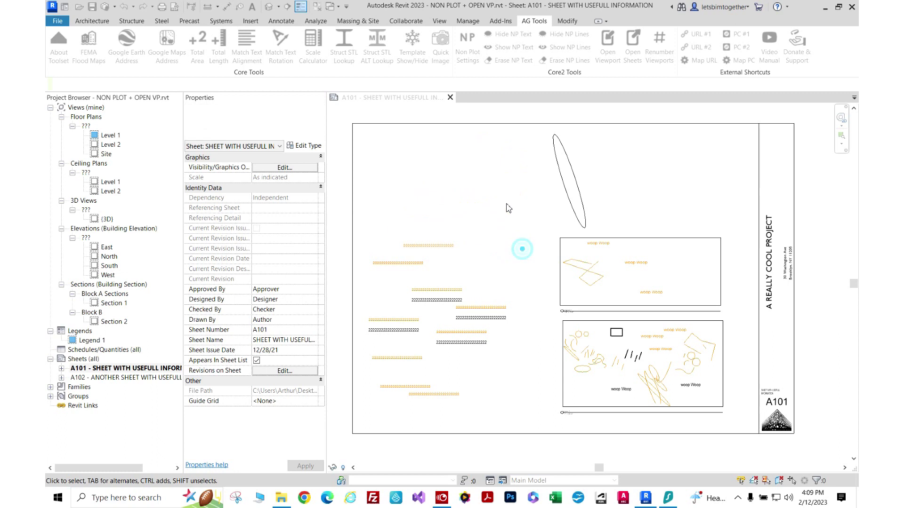
{"action": "key", "text": "ctrl+z"}
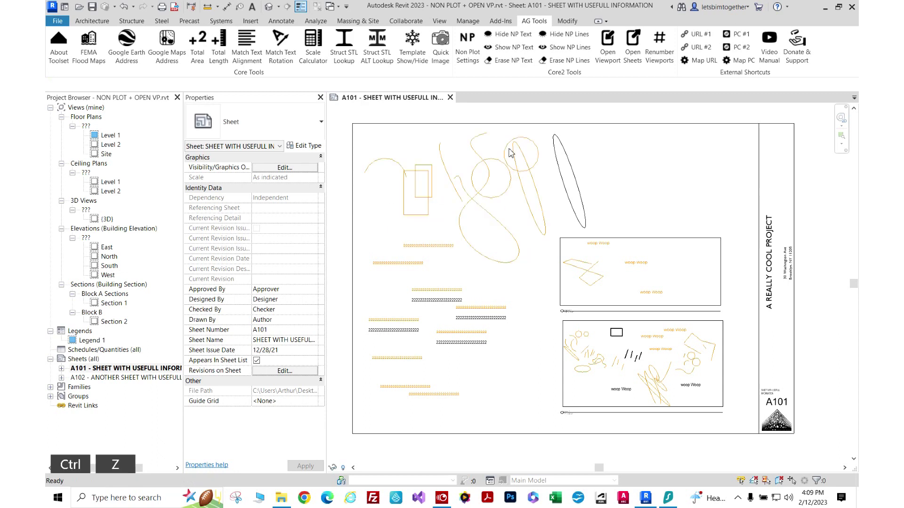
- Set the non-plot settings scope to All Views, update, and close
{"action": "left_click", "coordinate": [472, 56]}
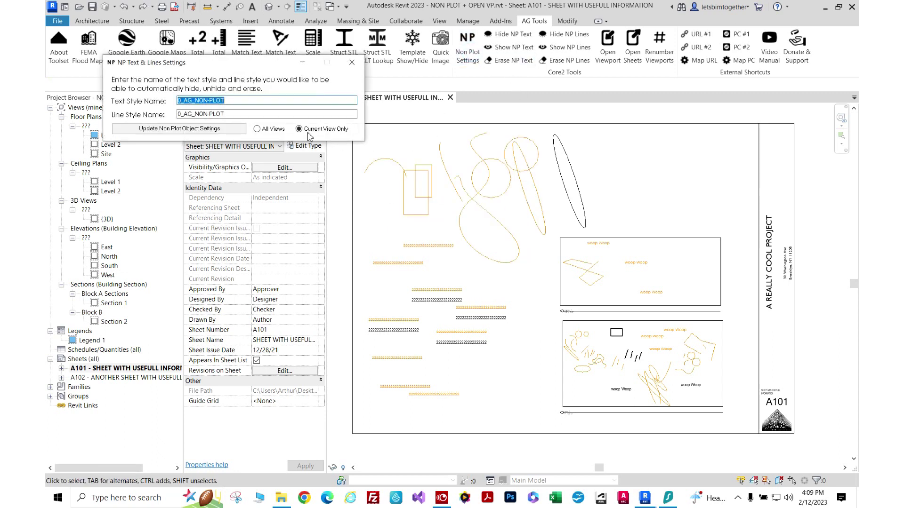
{"action": "left_click", "coordinate": [222, 129]}
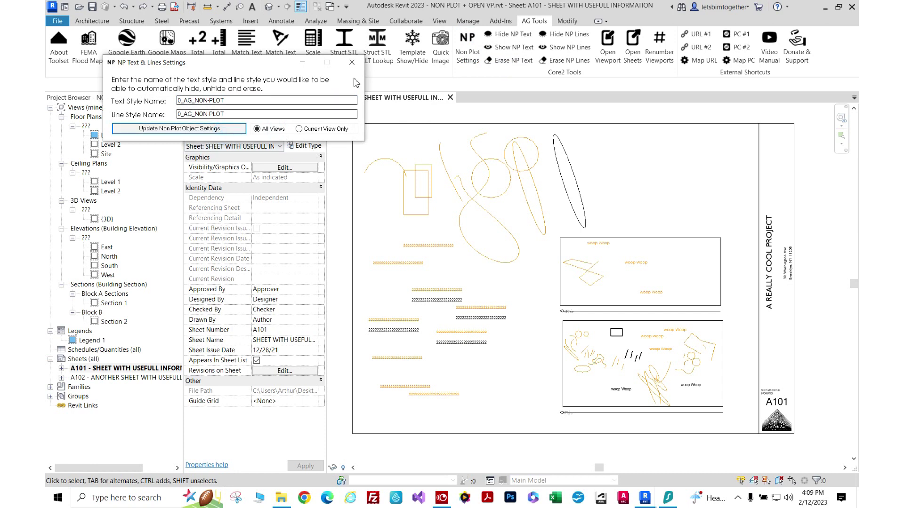
{"action": "left_click", "coordinate": [352, 62]}
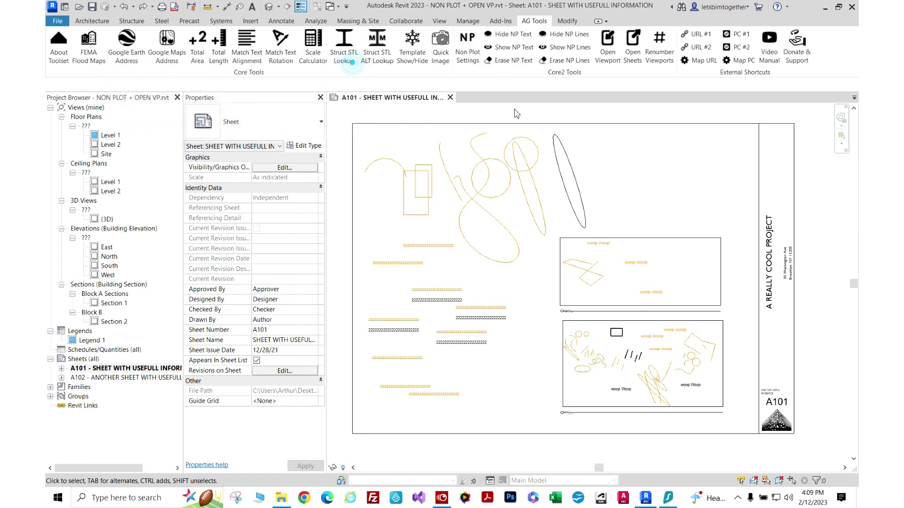
- Hide and reshow non-plot lines in all views, then open the Level 1 plan from its viewport
{"action": "left_click", "coordinate": [567, 34]}
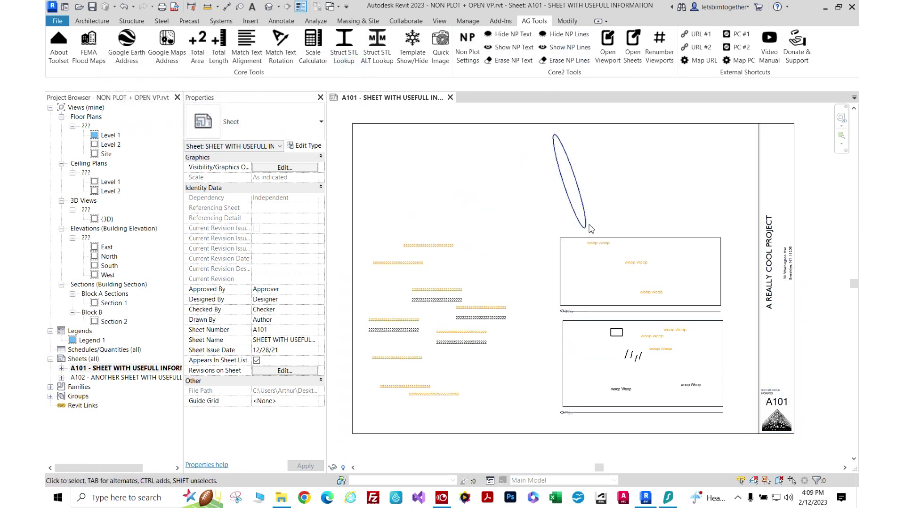
{"action": "left_click", "coordinate": [557, 49]}
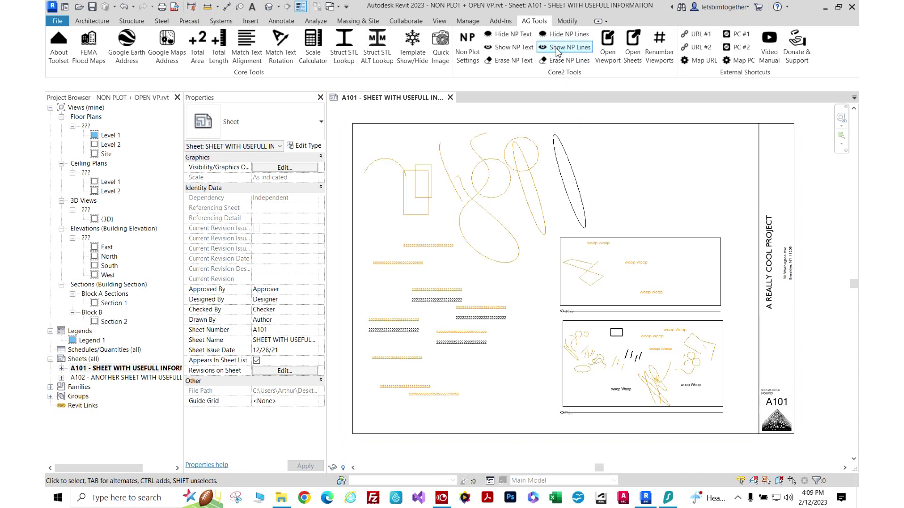
{"action": "left_click", "coordinate": [607, 47]}
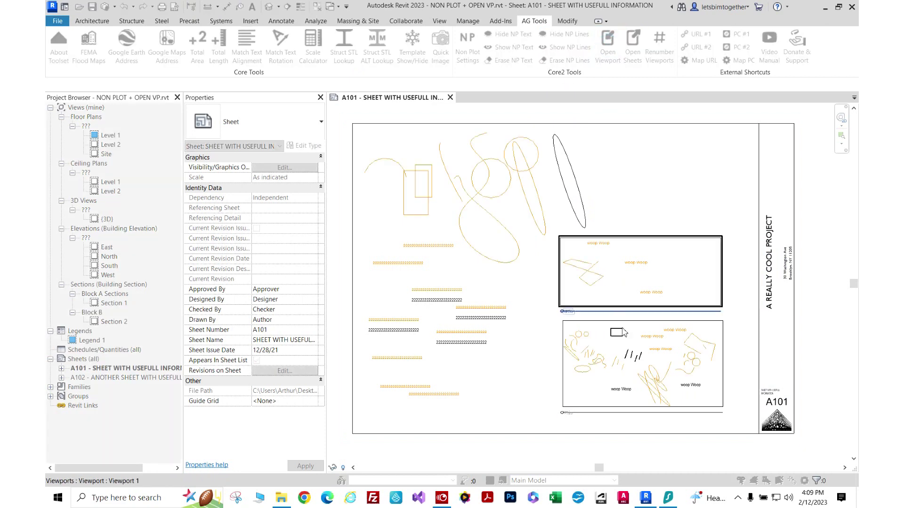
{"action": "left_click", "coordinate": [580, 271]}
- Switch to sheet A101 and back to the Level 1 plan
{"action": "scroll", "coordinate": [583, 250], "scroll_direction": "down", "scroll_amount": 4}
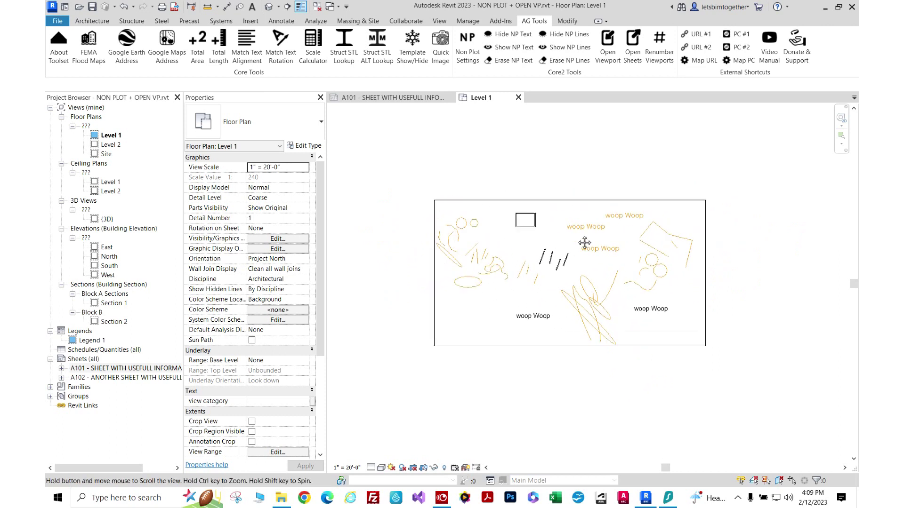
{"action": "left_click", "coordinate": [428, 98]}
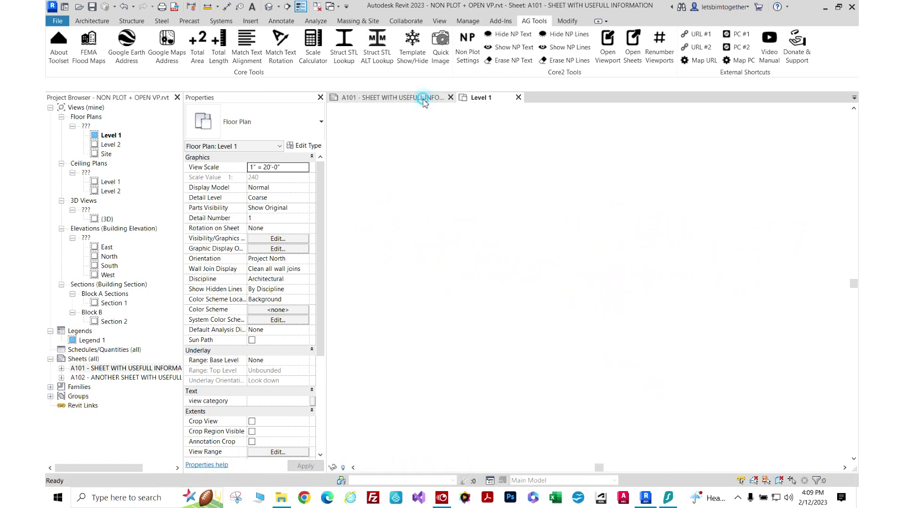
{"action": "left_click", "coordinate": [478, 98]}
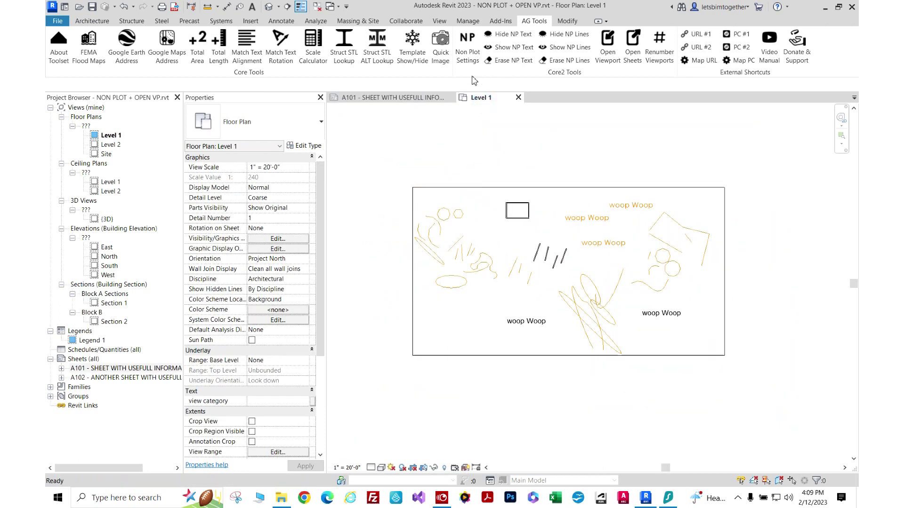
- Set Current View Only, then hide Level 1's non-plot lines and woop Woop text
{"action": "left_click", "coordinate": [467, 47]}
{"action": "left_click", "coordinate": [330, 142]}
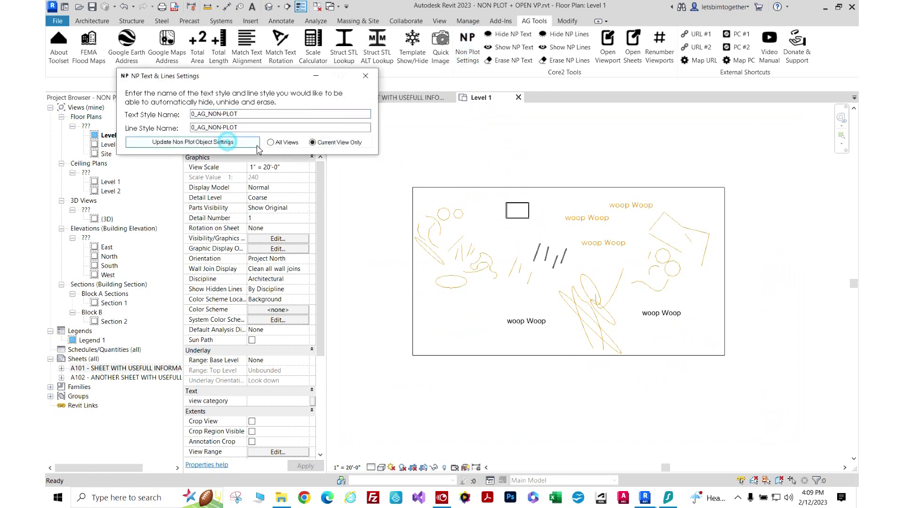
{"action": "left_click", "coordinate": [232, 141]}
{"action": "left_click", "coordinate": [365, 76]}
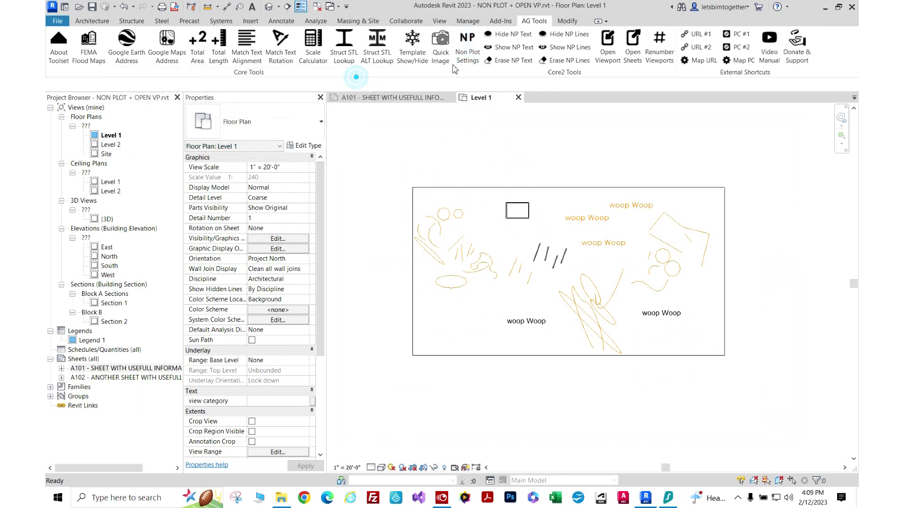
{"action": "left_click", "coordinate": [565, 34]}
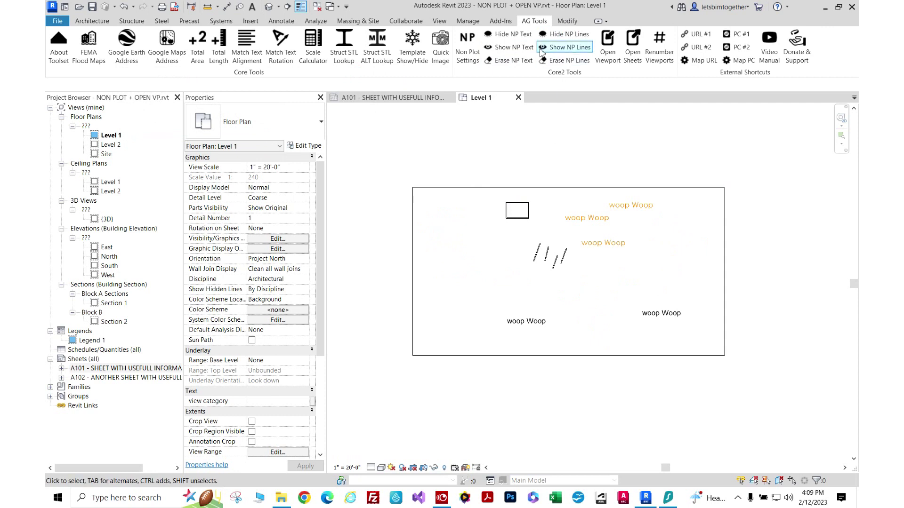
{"action": "left_click", "coordinate": [508, 37]}
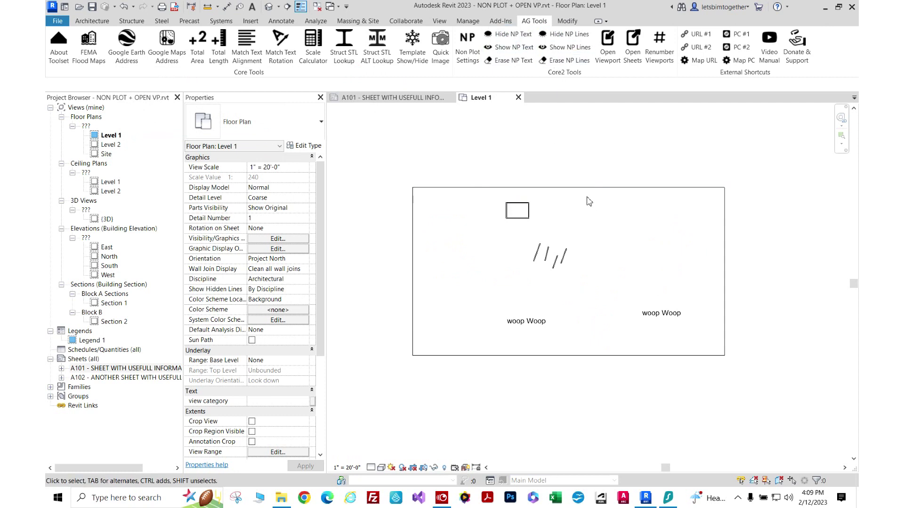
- Switch to the A101 sheet tab, then minimise the Revit window to the Windows desktop
{"action": "left_click", "coordinate": [418, 100]}
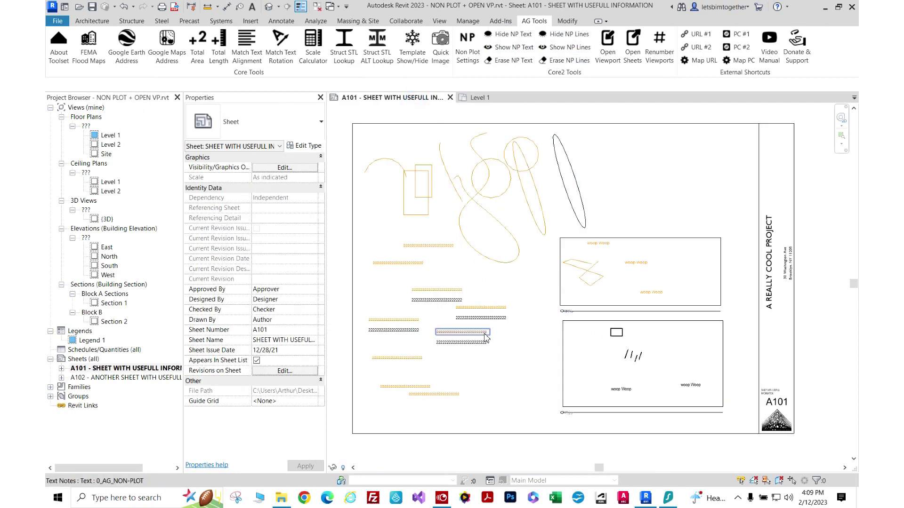
{"action": "left_click", "coordinate": [824, 7]}
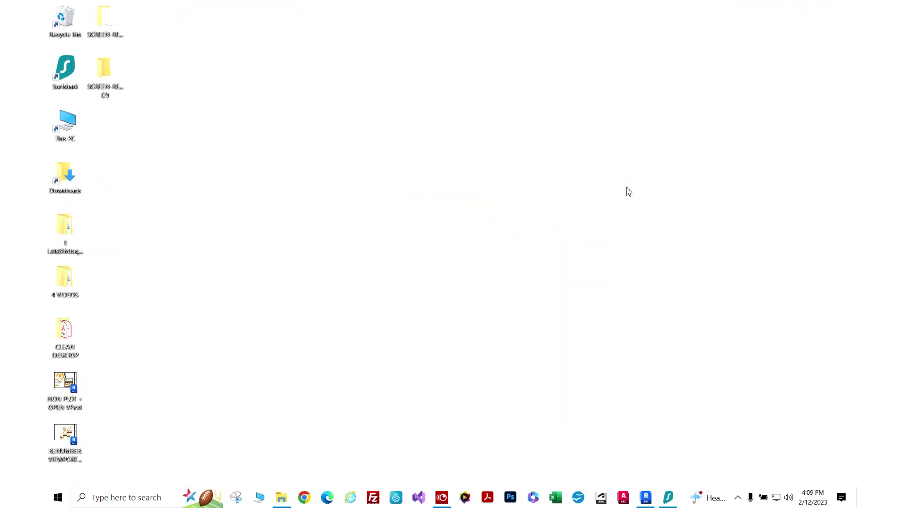